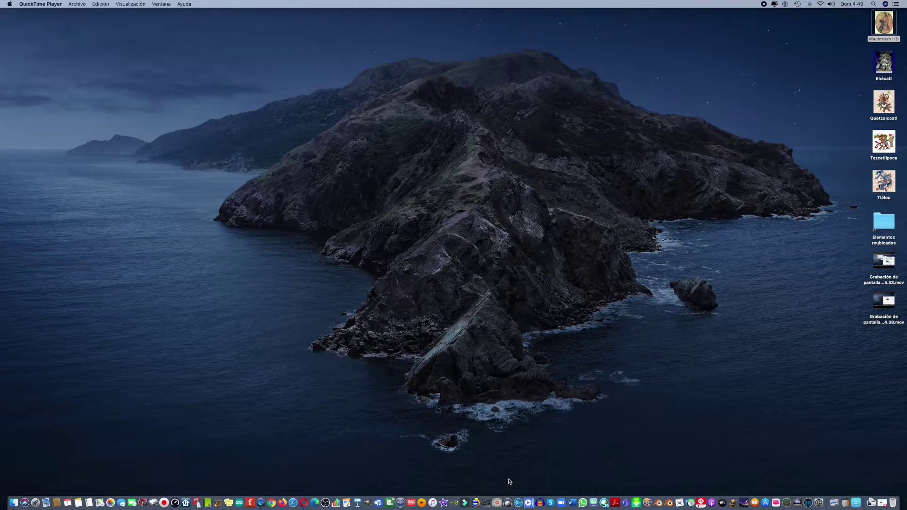
- Open Keynote and create a new presentation from the Blanco básico template
left_click(358, 501)
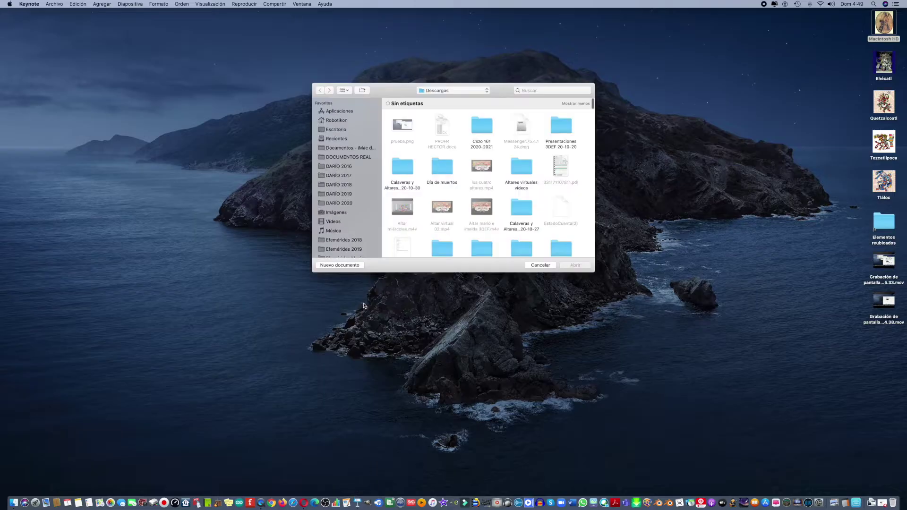
left_click(353, 265)
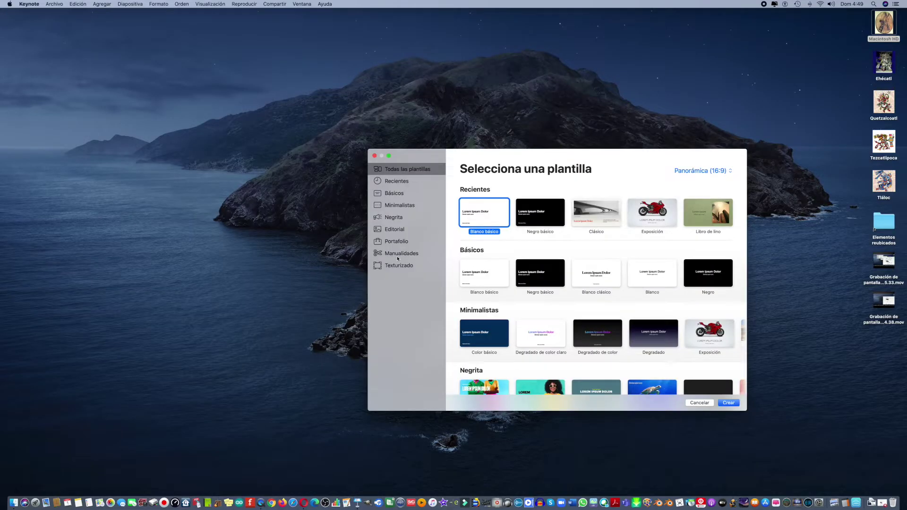
double_click(483, 220)
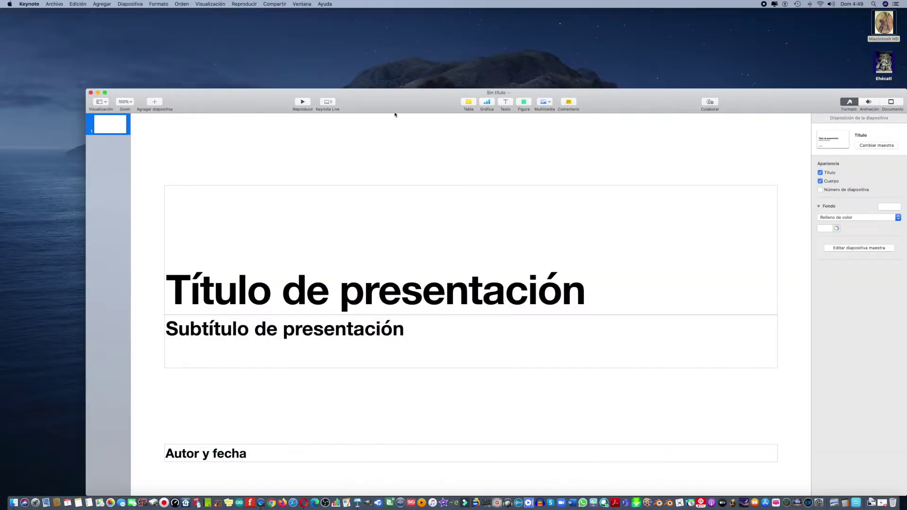
- Shrink the presentation window and place it so the desktop icons are uncovered
left_click_drag(395, 111, 372, 67)
left_click_drag(58, 45, 268, 146)
left_click_drag(378, 163, 155, 122)
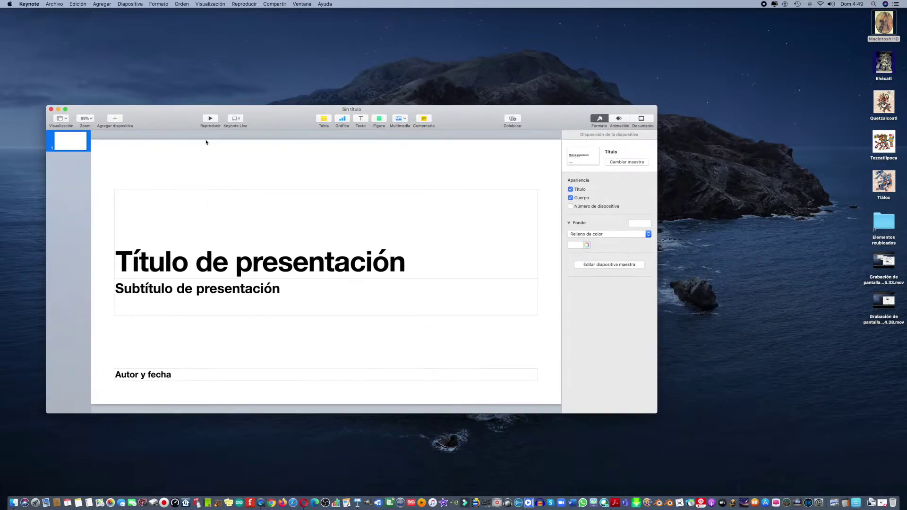
- Delete the title, subtitle and author/date placeholders from the slide
left_click(178, 198)
key("Delete")
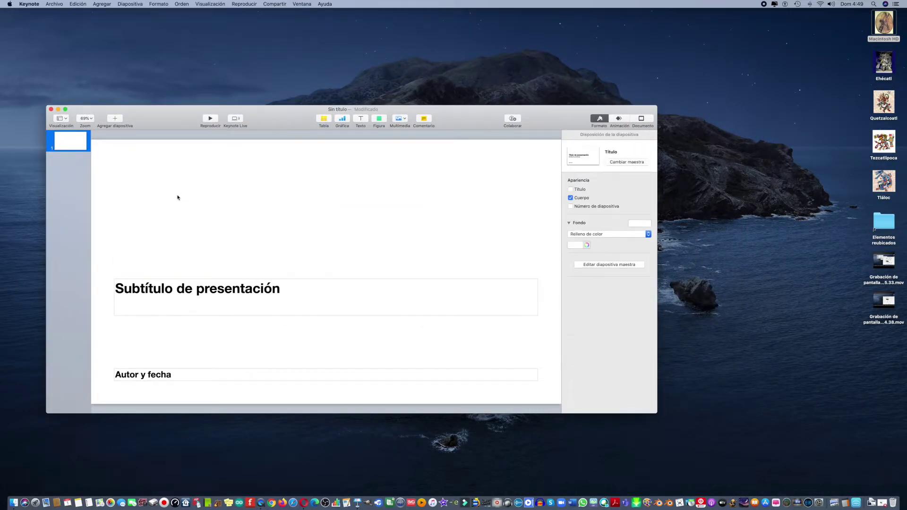
left_click(189, 284)
key("Delete")
left_click(179, 374)
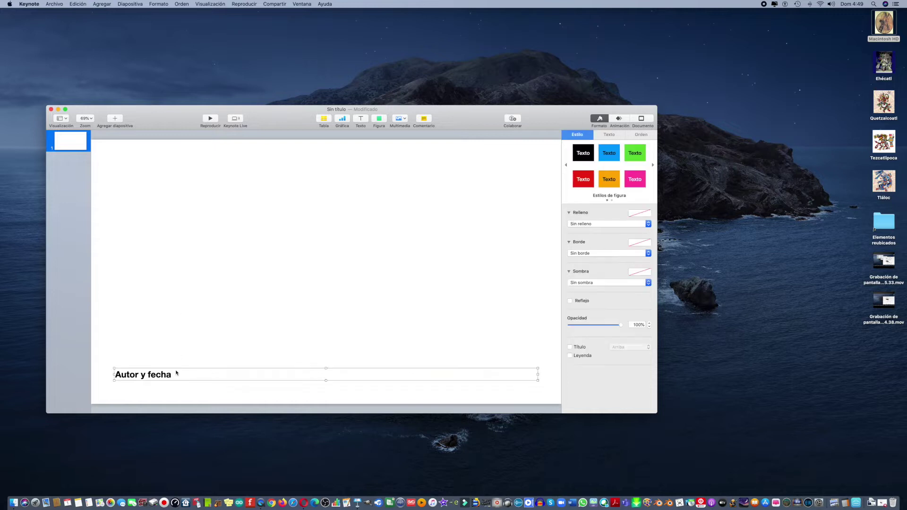
key("Delete")
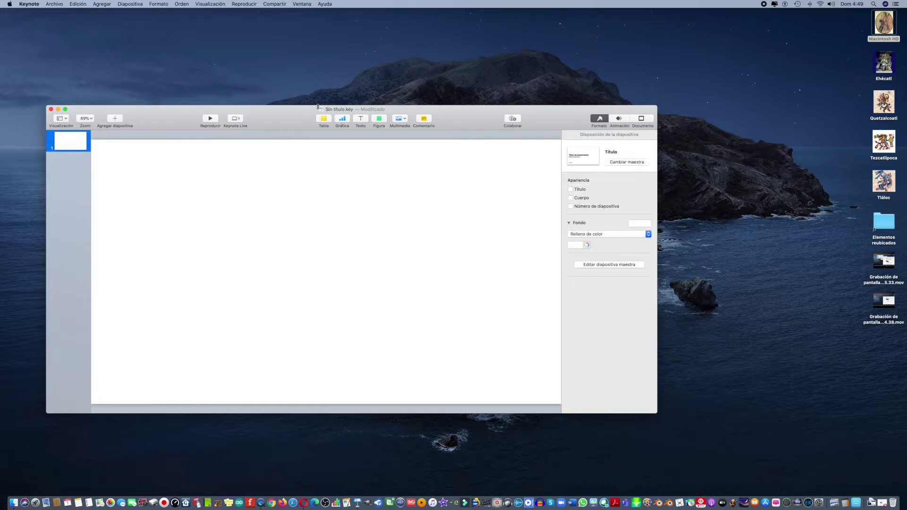
- Save the presentation in Descargas as "Altar de muertos 01"
key("super+s")
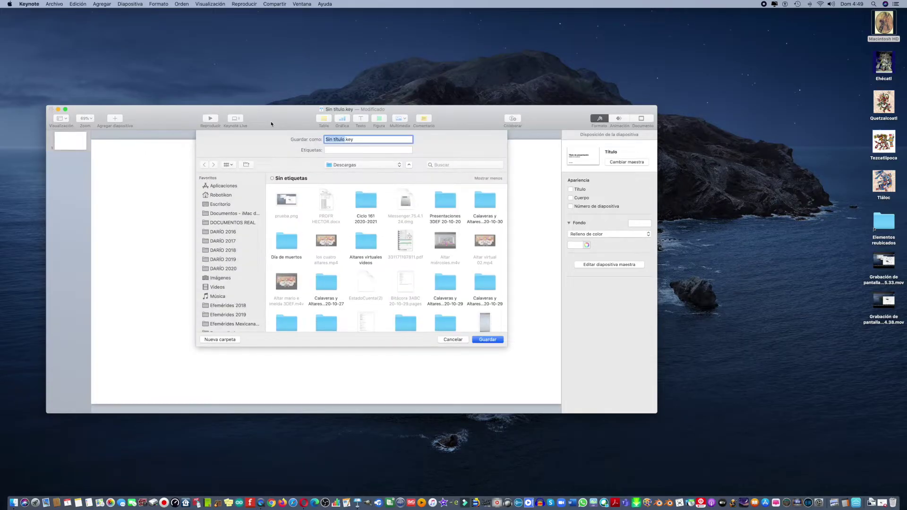
type("Altar d")
type("e muertos 0")
type("1")
key("Return")
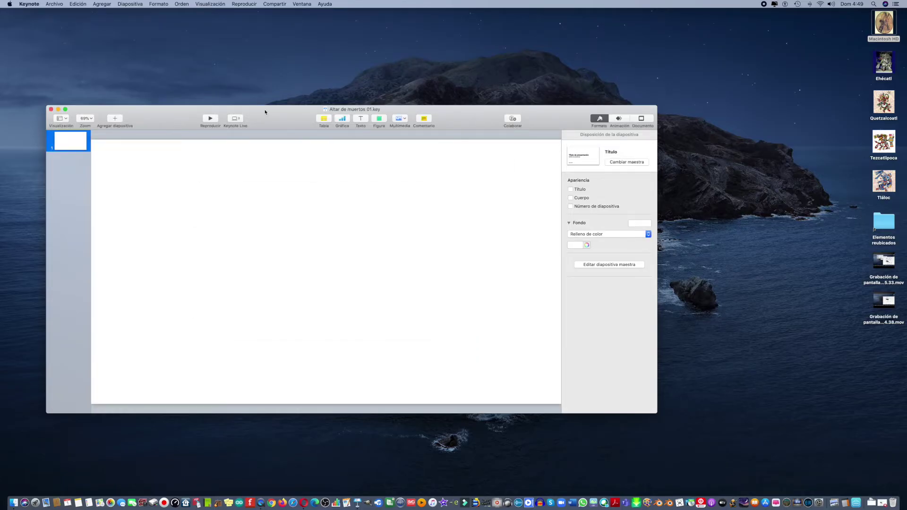
- Open a Finder window showing the Descargas folder and move it clear of the slide area
double_click(875, 24)
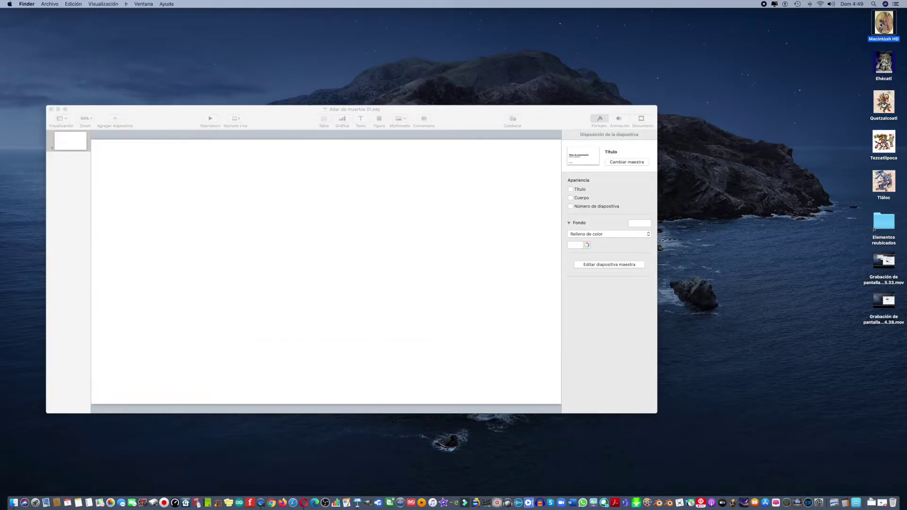
left_click_drag(609, 93, 505, 93)
scroll(527, 191, "down", 5)
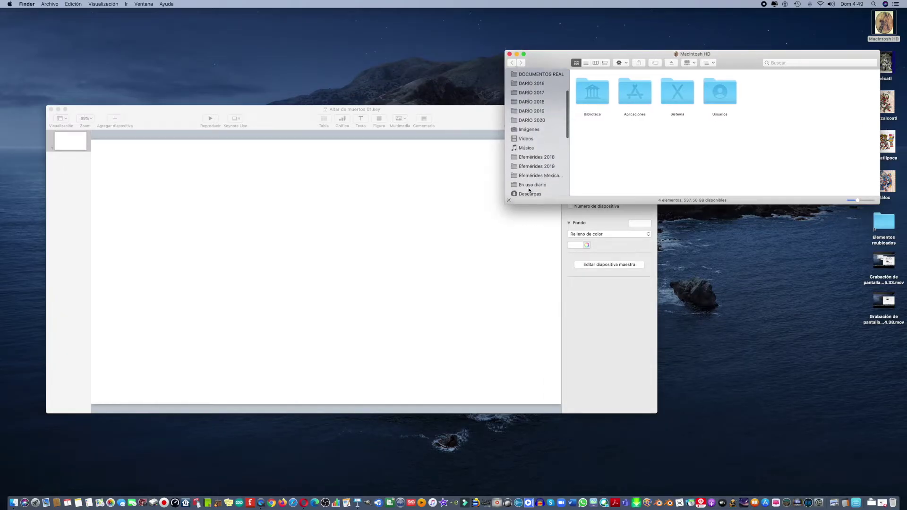
left_click(533, 191)
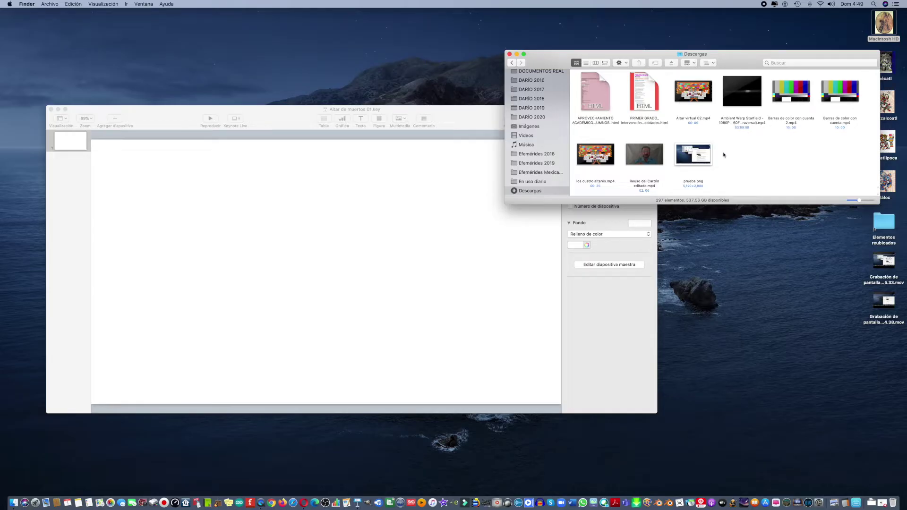
left_click_drag(731, 62, 731, 44)
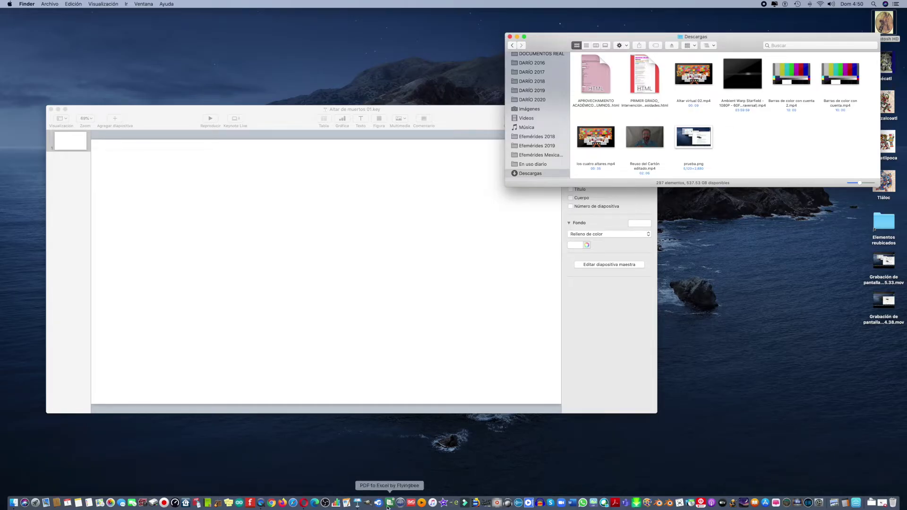
- Open a new tab in Opera and shift the Keynote window away from the browser
left_click(303, 503)
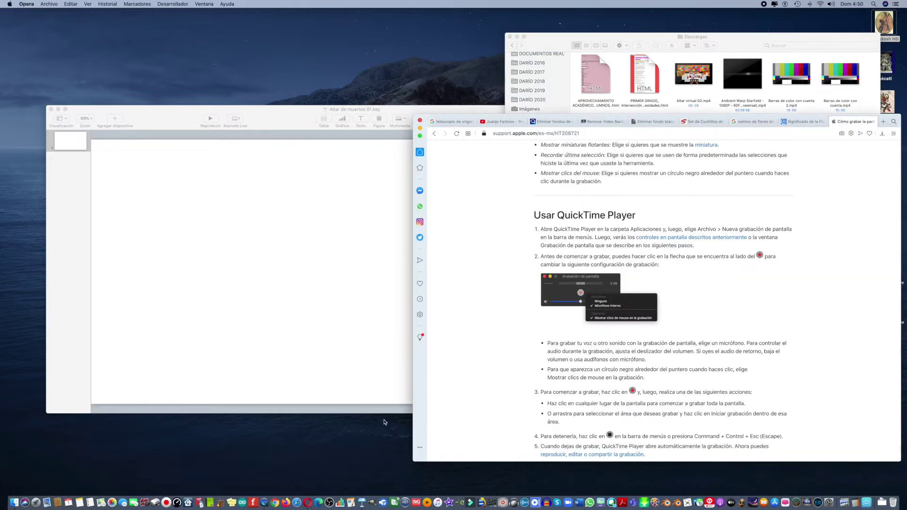
left_click(883, 122)
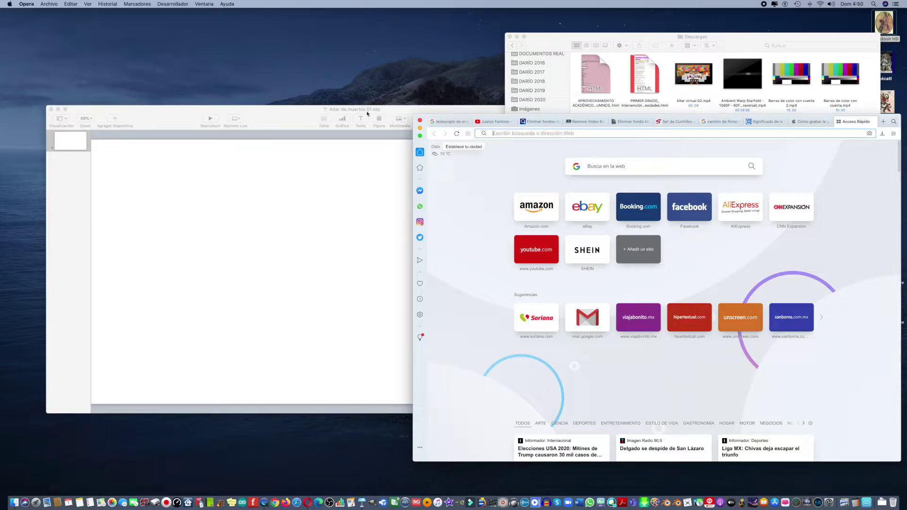
left_click(289, 113)
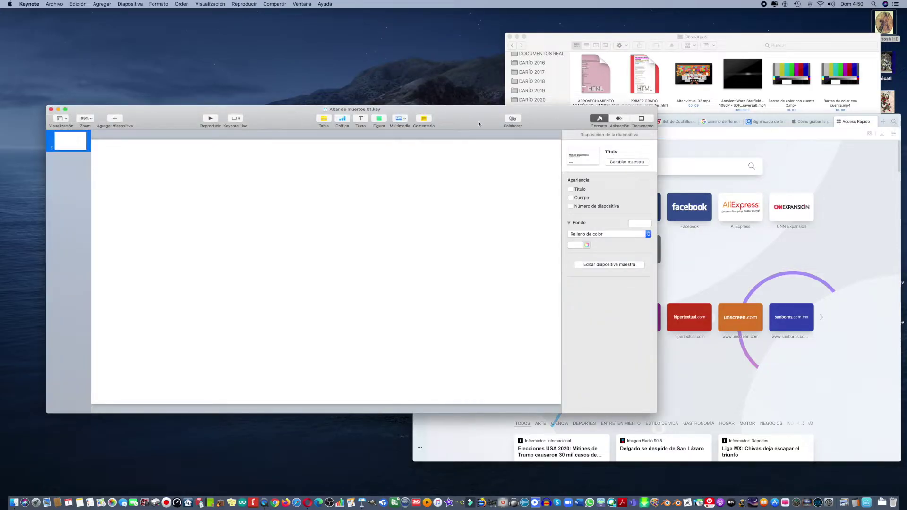
left_click_drag(469, 122, 444, 122)
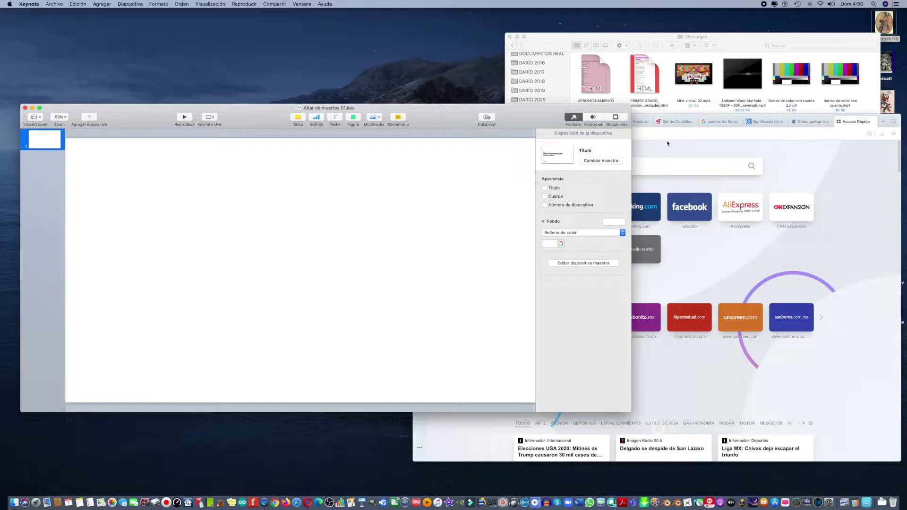
- Search Google in Opera for "fondo amarillo" and show the image results
left_click(637, 134)
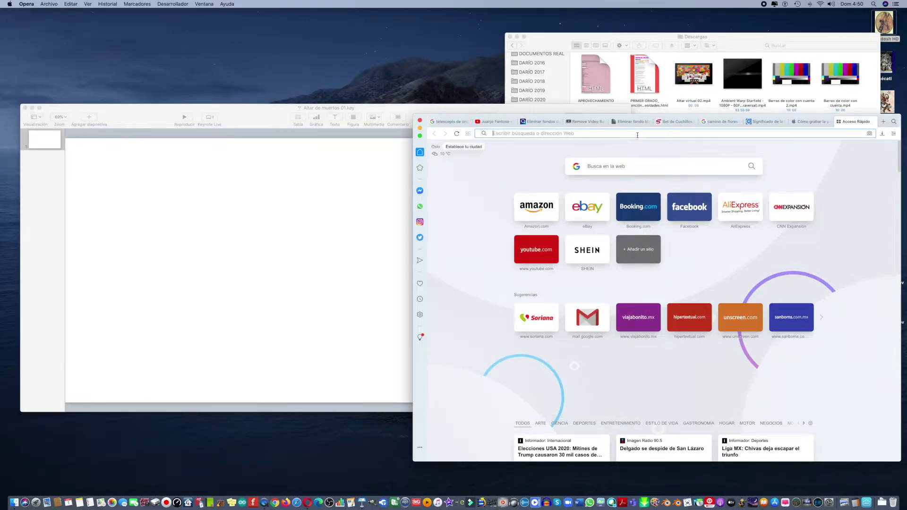
type("fon")
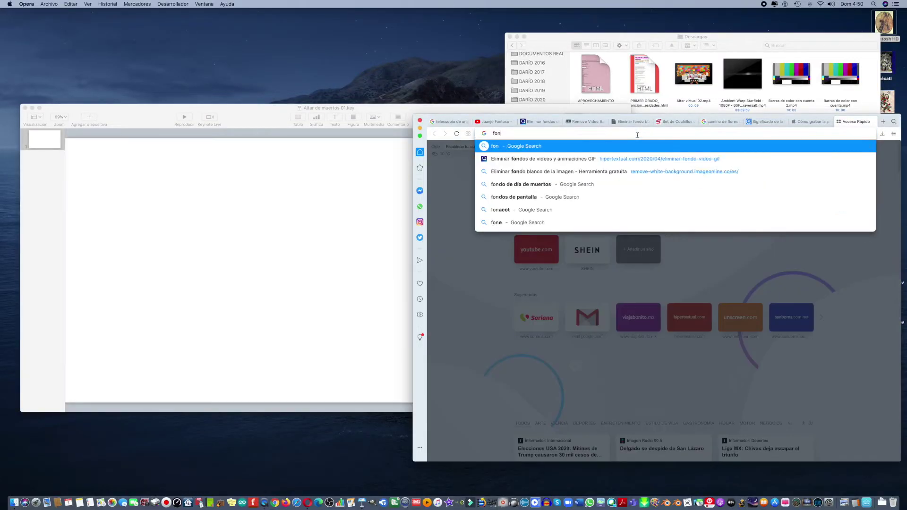
type("do amarillo")
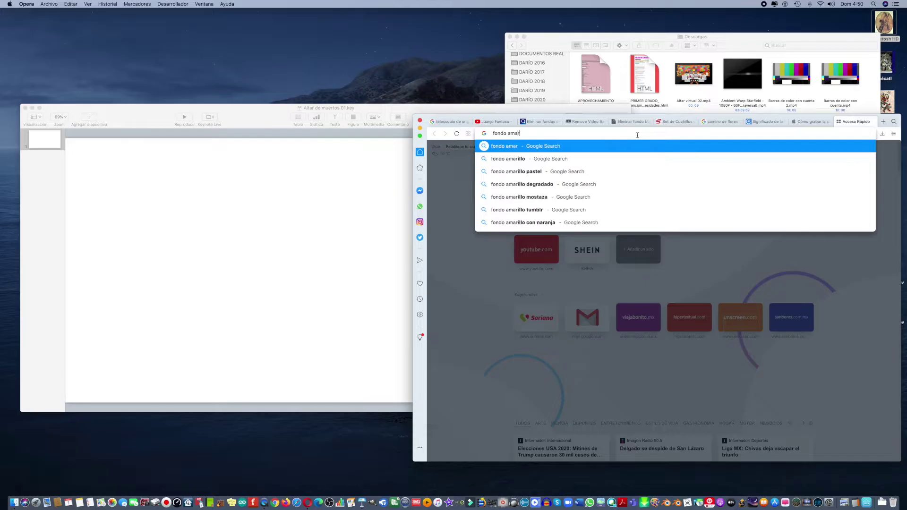
key("Return")
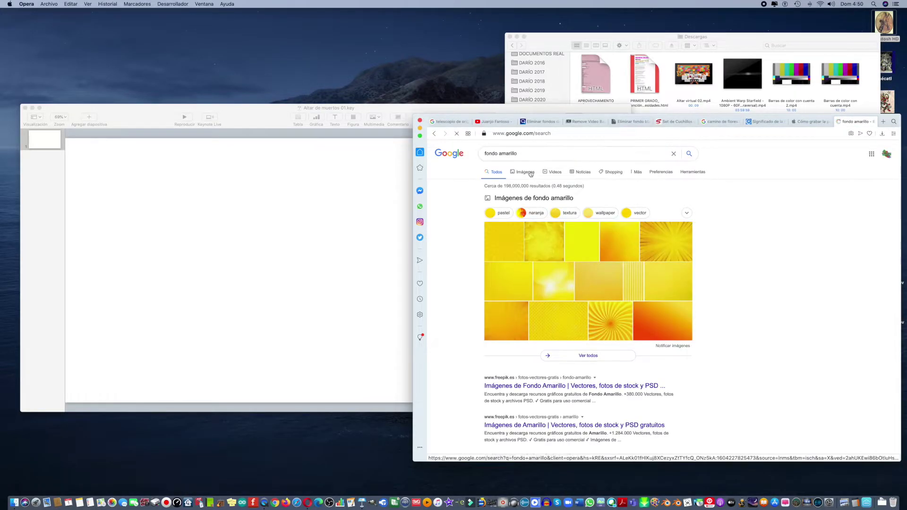
left_click(533, 172)
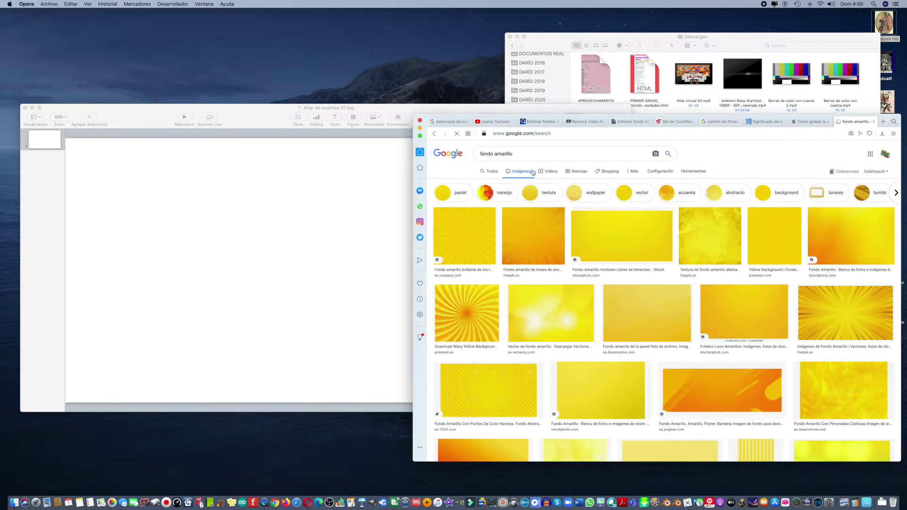
- Change the image search to "pared amarilla" and preview the empty yellow room with a curtained window
double_click(493, 154)
type("pared ")
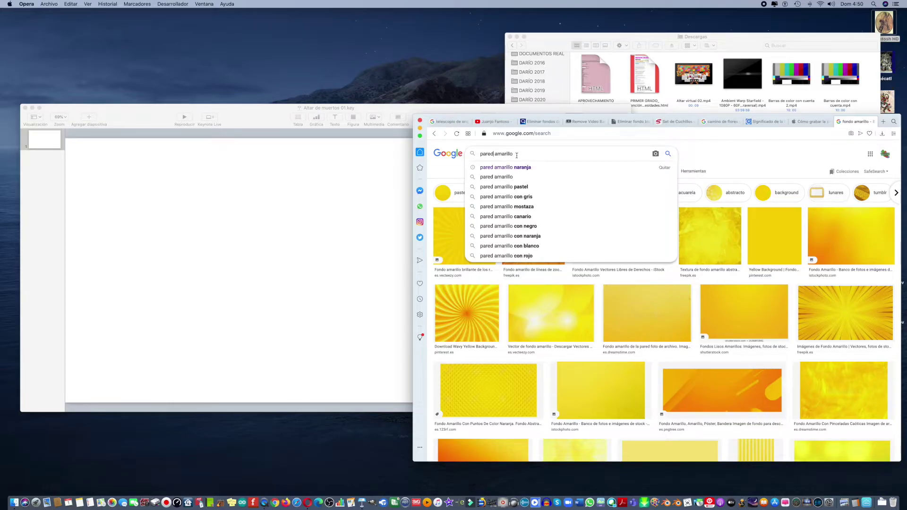
type("a")
key("Return")
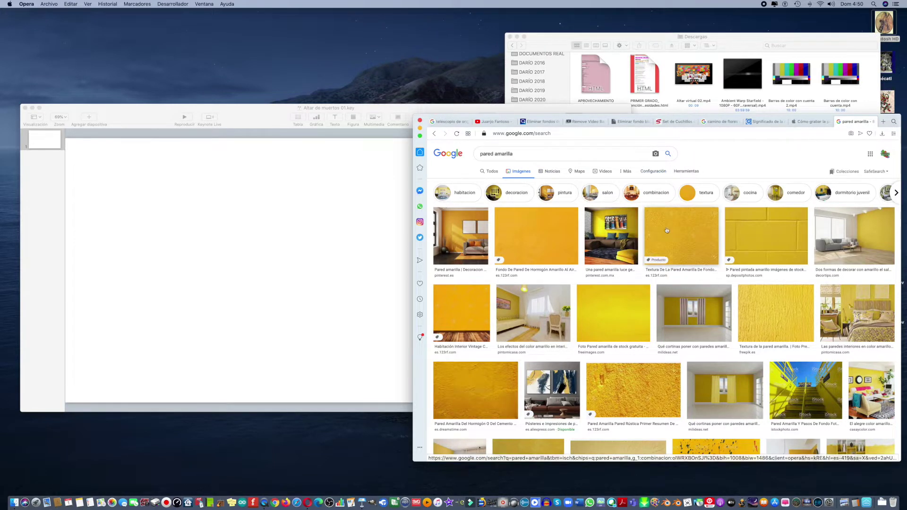
left_click(691, 310)
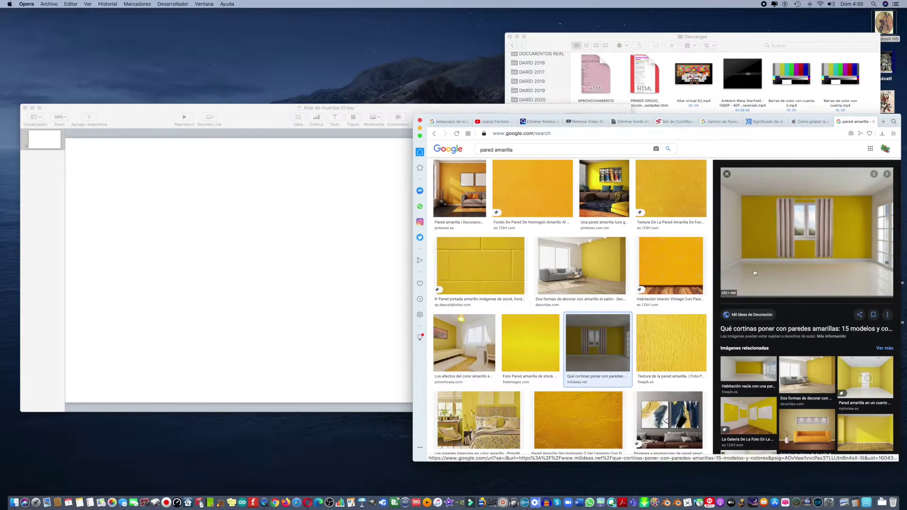
scroll(560, 226, "up", 2)
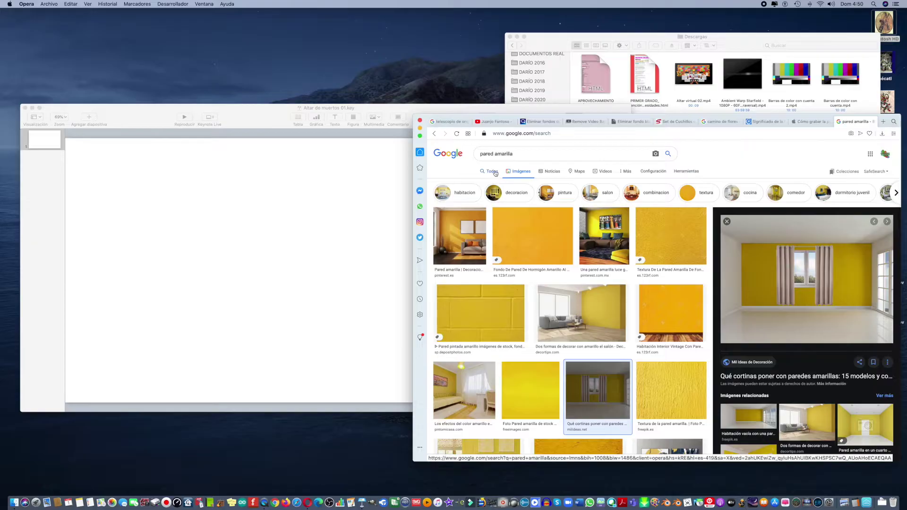
left_click(496, 172)
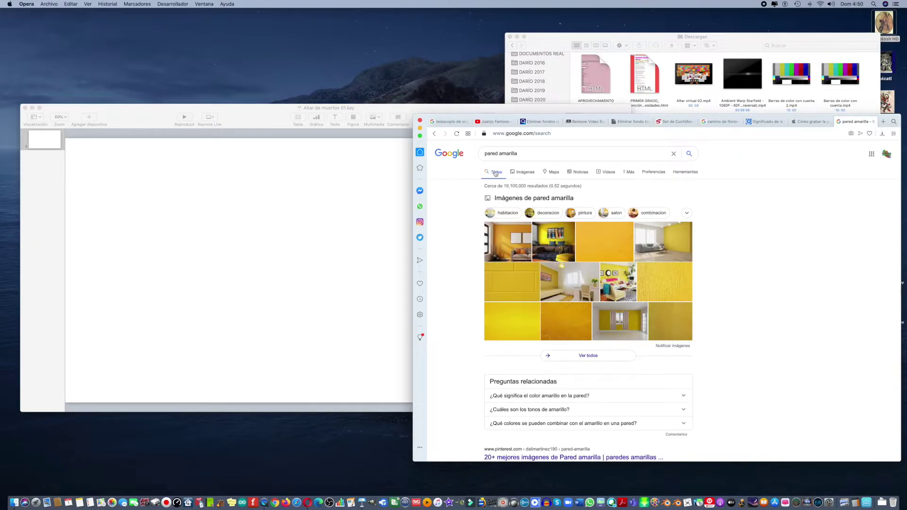
left_click(681, 173)
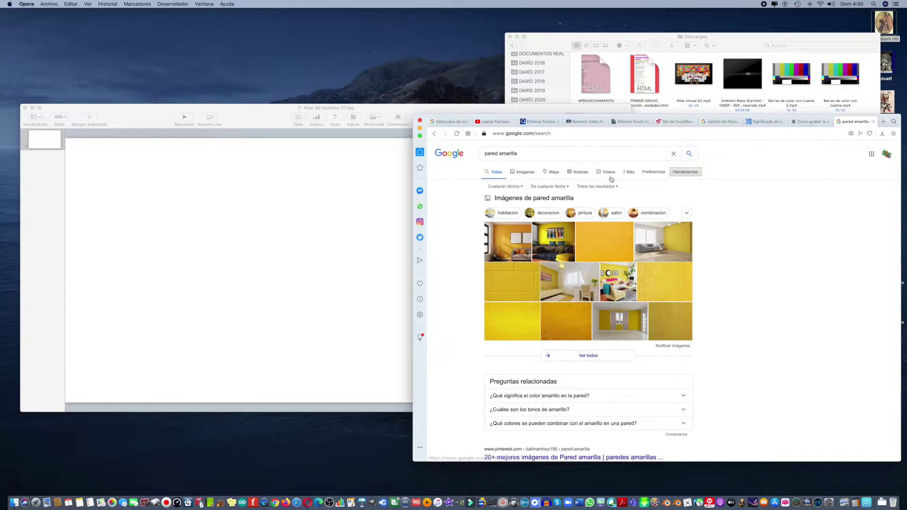
left_click(521, 174)
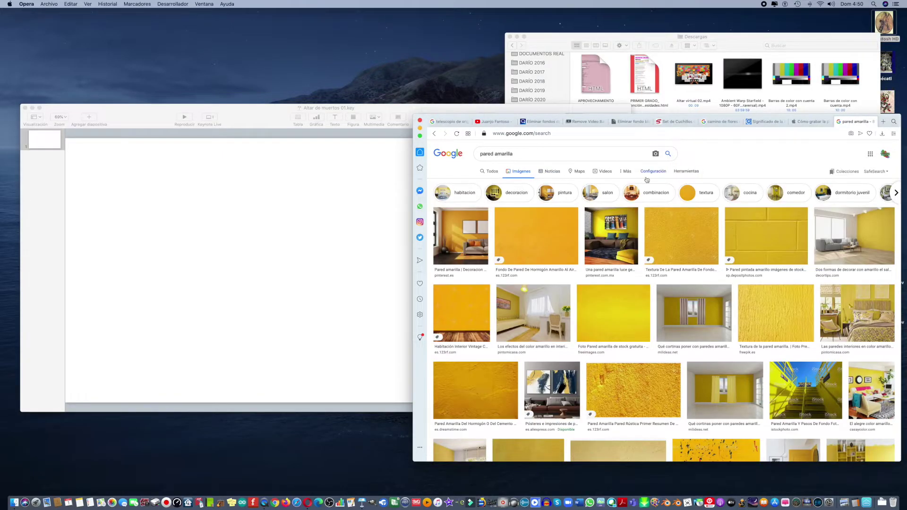
- Filter the "pared amarilla" image results by size to Grandes
left_click(688, 172)
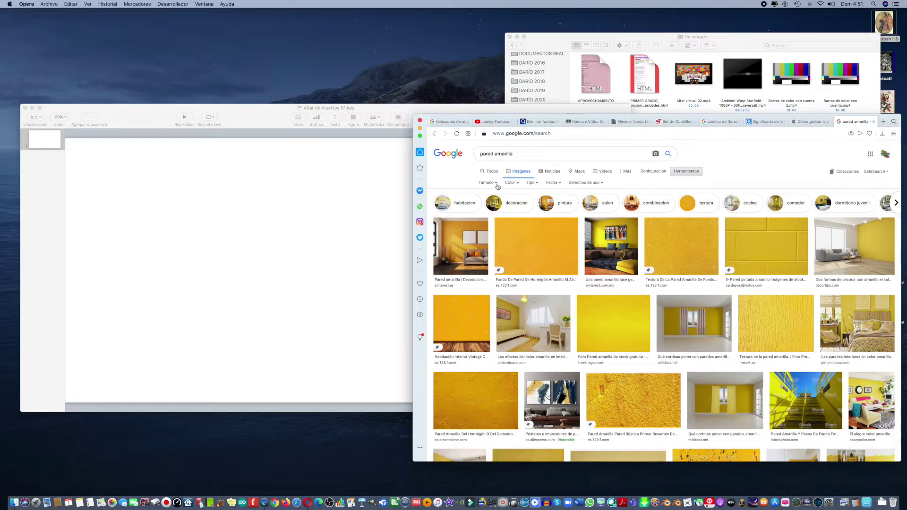
left_click(488, 183)
left_click(492, 205)
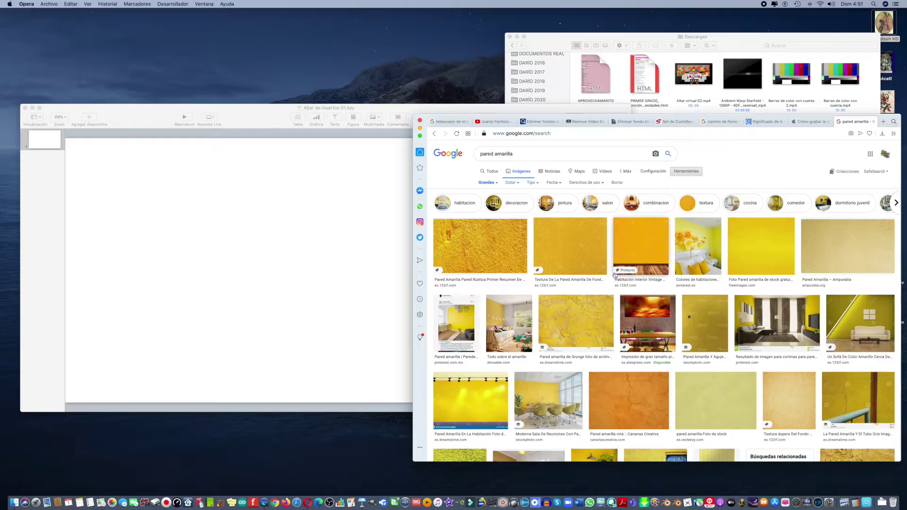
- Preview the vintage interior with a yellow wall and wooden floor, and look through the other large image results
left_click(650, 267)
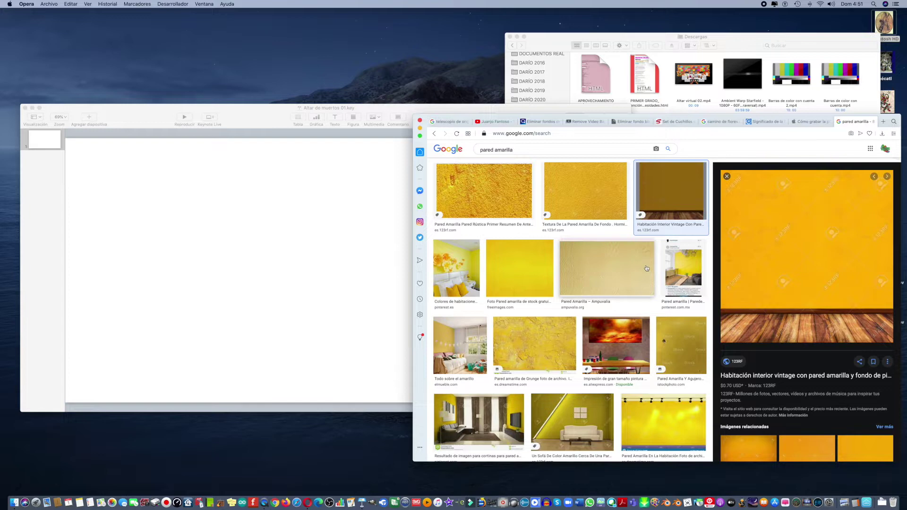
scroll(601, 270, "down", 3)
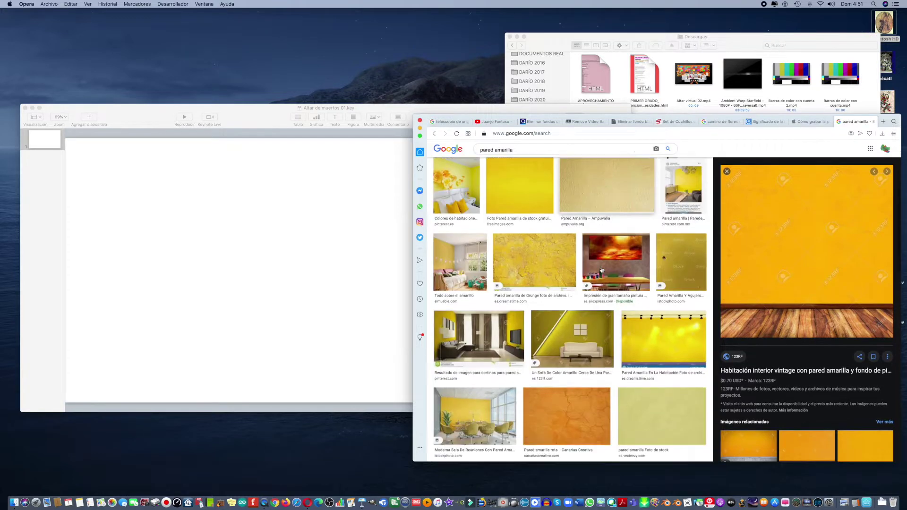
scroll(598, 269, "down", 8)
scroll(586, 267, "up", 12)
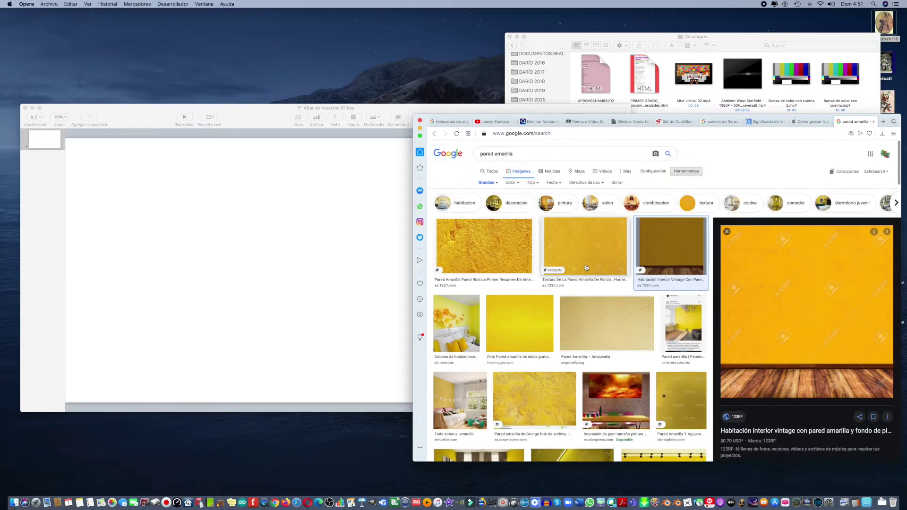
scroll(585, 268, "down", 5)
- Open the image search "cuarto pared amarilla" and preview the empty yellow-walled room with a wooden floor
left_click(583, 265)
scroll(577, 313, "down", 8)
scroll(576, 313, "down", 10)
left_click(614, 298)
scroll(619, 296, "down", 5)
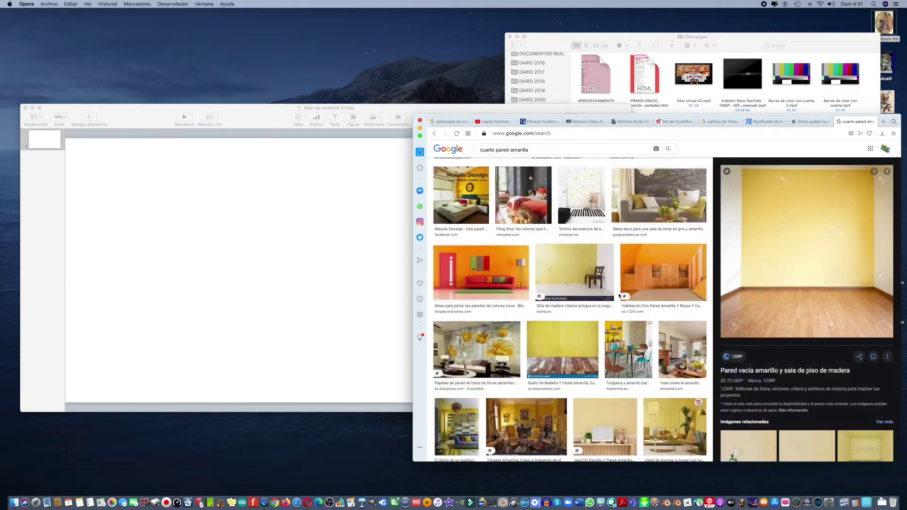
- Change the image search to "cuarto pared roja" and look through the red-walled room results
scroll(619, 295, "up", 10)
left_click(540, 154)
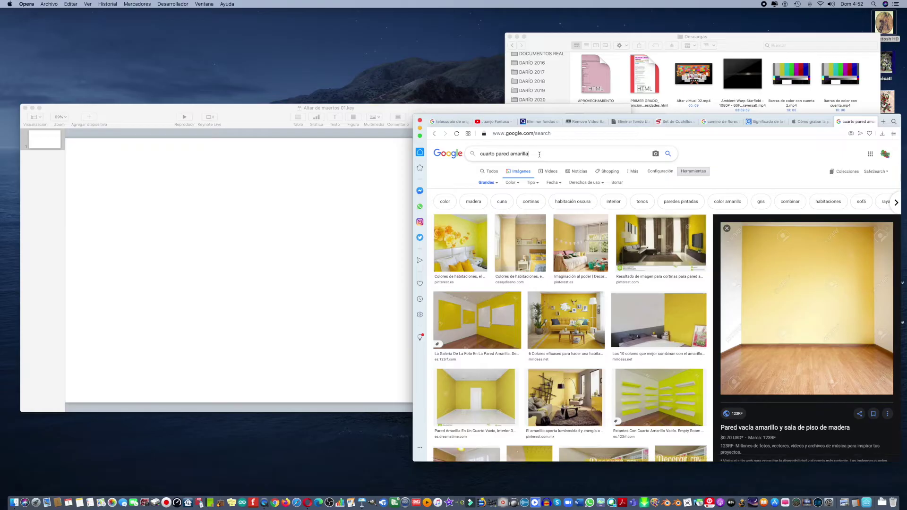
key("BackSpace")
key("BackSpace")
key("BackSpace")
key("BackSpace")
key("BackSpace")
key("BackSpace")
key("BackSpace")
key("BackSpace")
type("roja")
key("Return")
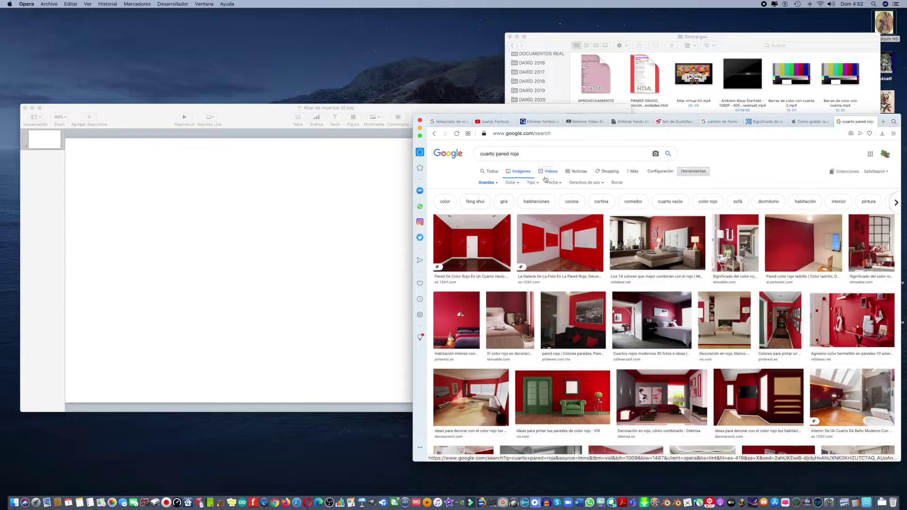
scroll(633, 269, "down", 5)
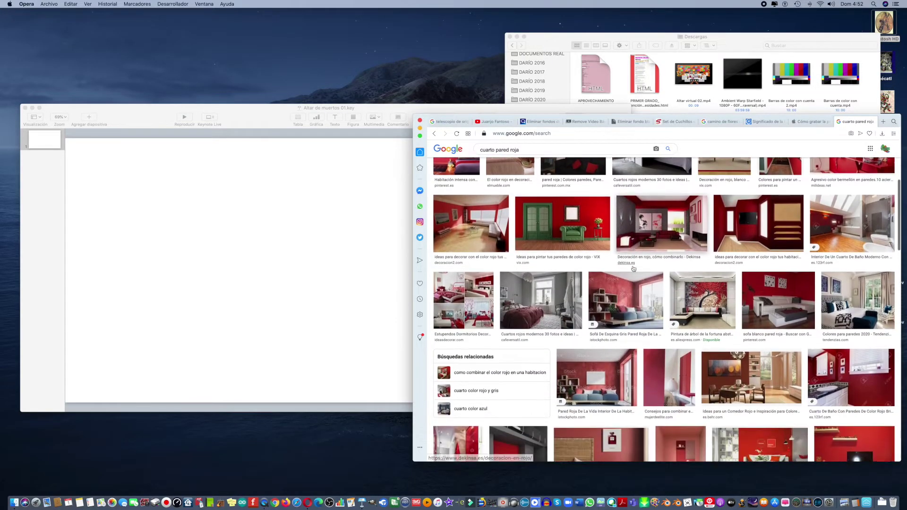
scroll(633, 268, "down", 5)
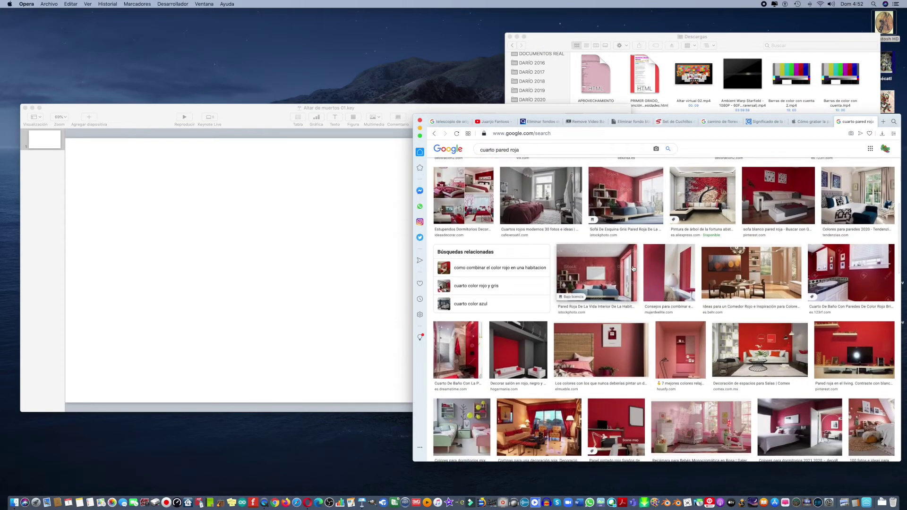
scroll(634, 269, "down", 4)
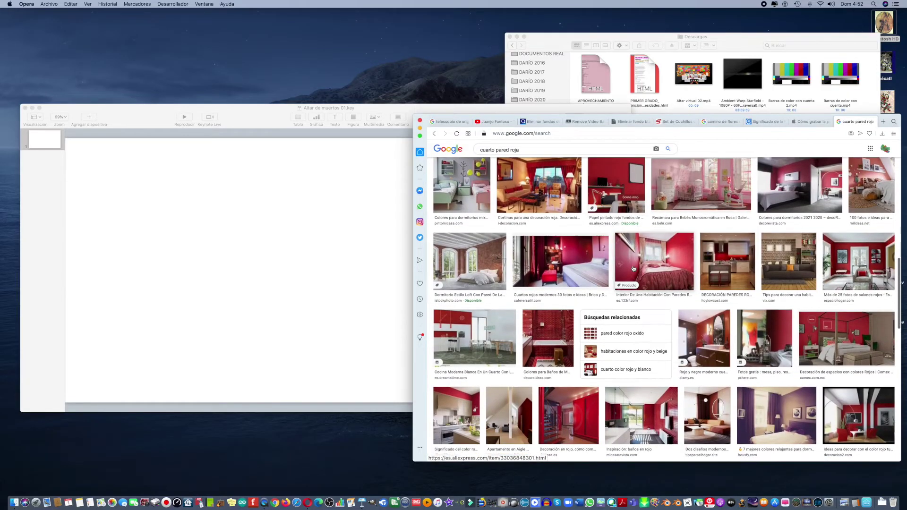
scroll(633, 269, "down", 3)
scroll(567, 213, "up", 10)
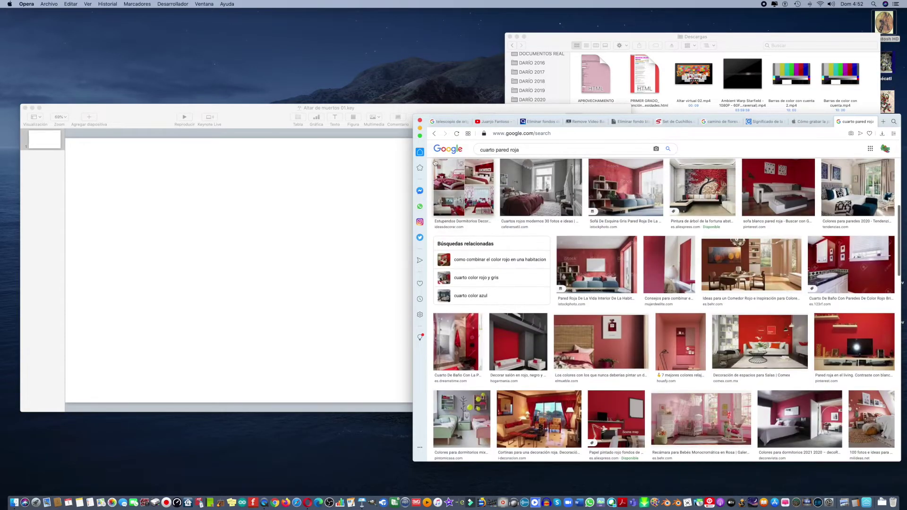
- Refine the image search to "cuarto vacío pared roja" and look through the empty red-walled room results
left_click(494, 150)
type("vacío")
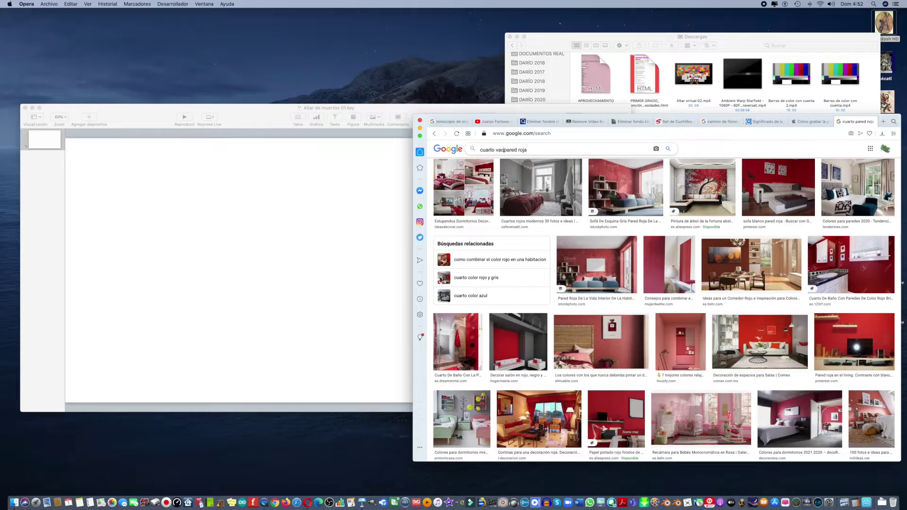
key("Return")
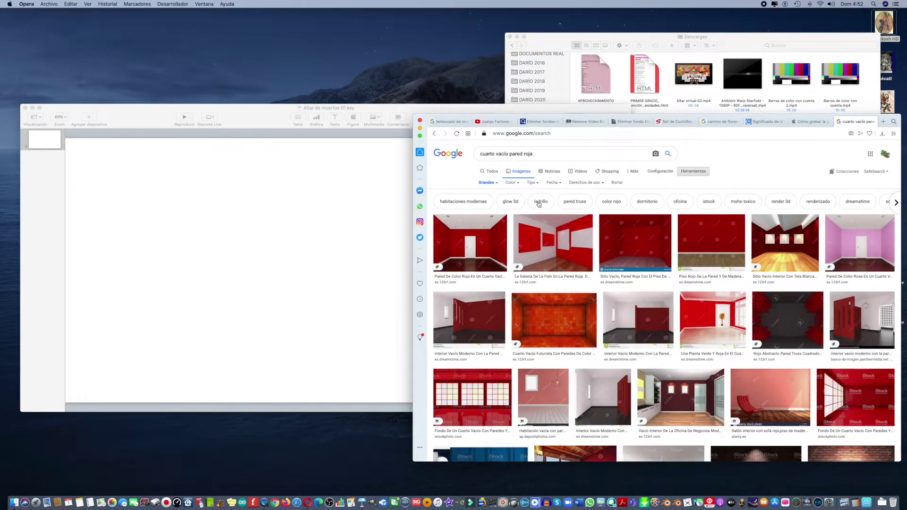
scroll(524, 191, "down", 4)
scroll(554, 210, "down", 10)
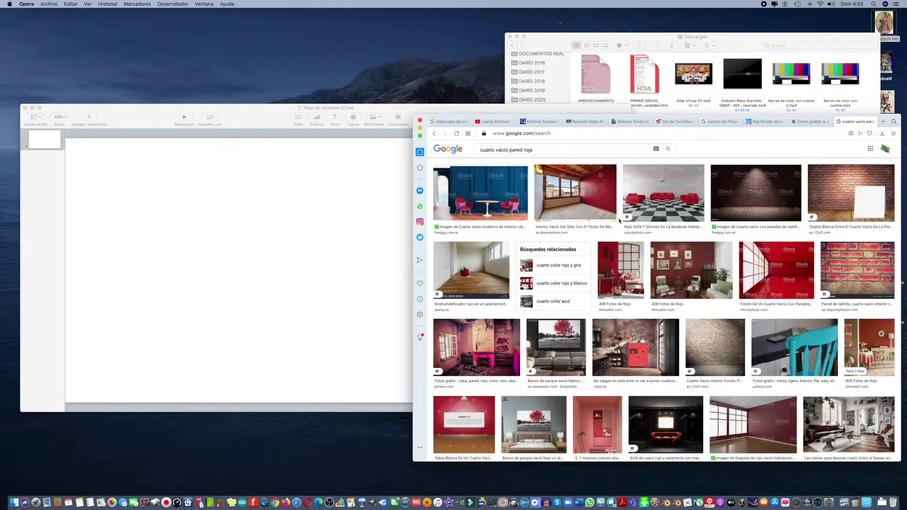
scroll(660, 337, "down", 5)
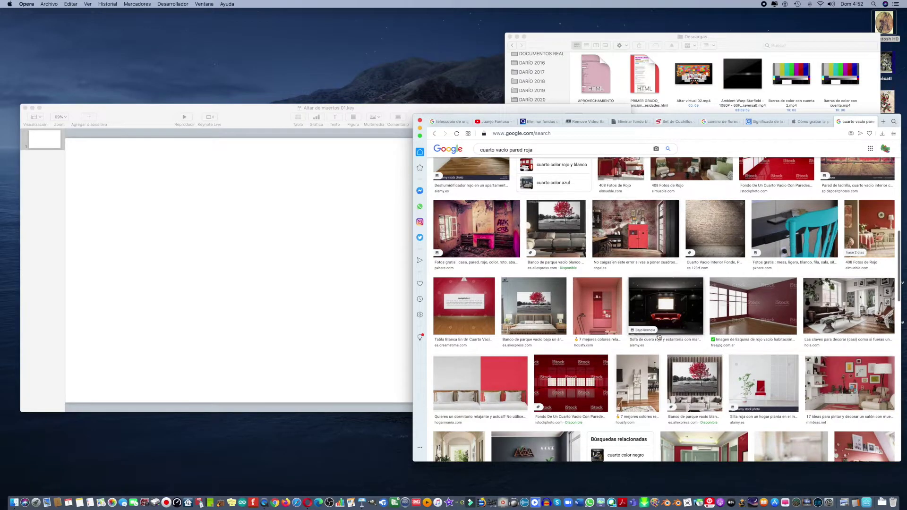